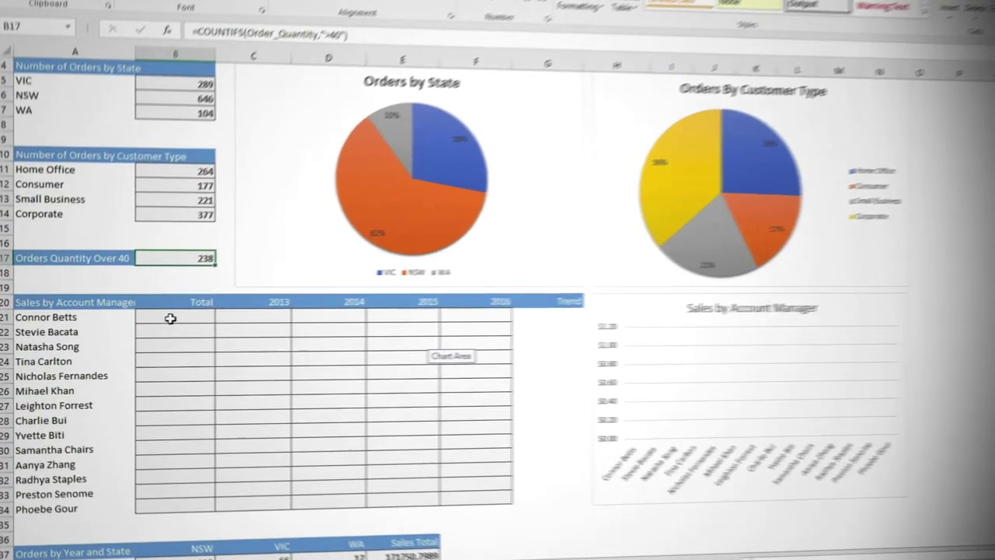
Start a SUMIFS formula in cell B21 of the Sales by Account Manager table, with Total as the sum range
{"action": "left_click", "coordinate": [170, 318]}
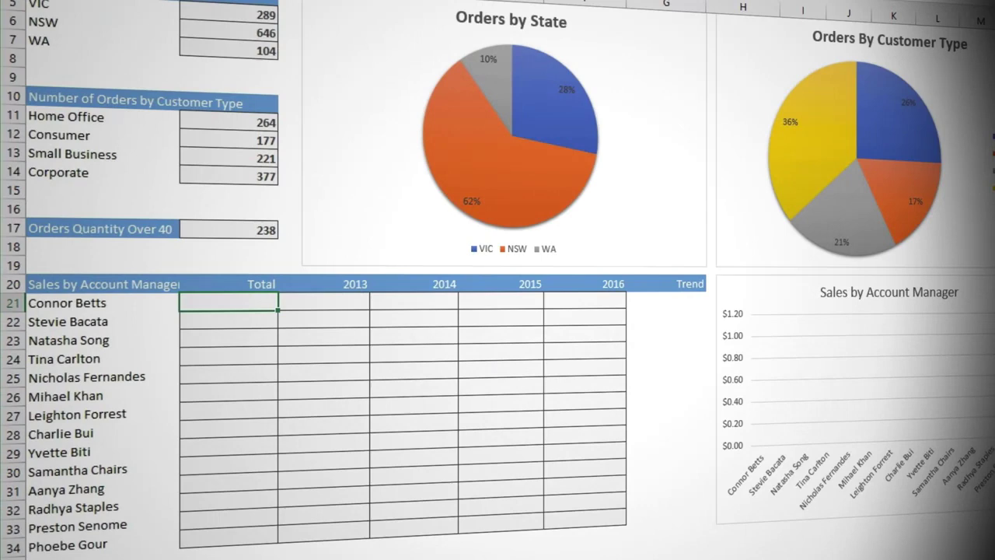
{"action": "type", "text": "=SUM"}
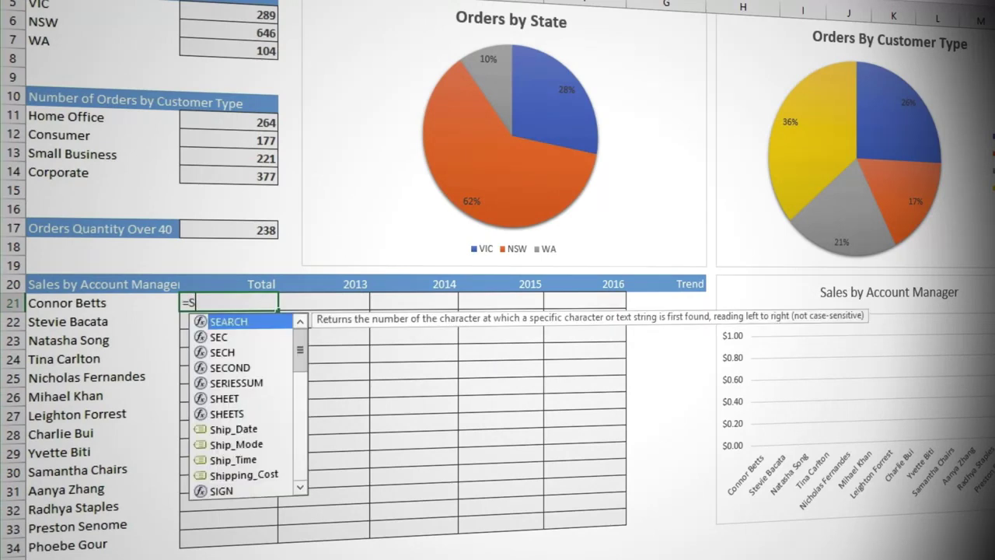
{"action": "key", "text": "Down"}
{"action": "key", "text": "Down"}
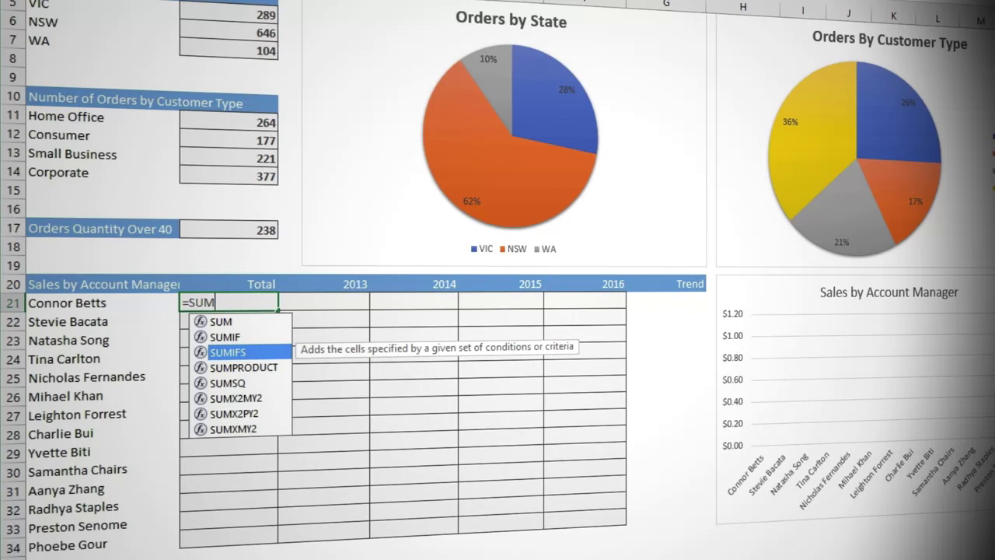
{"action": "key", "text": "Tab"}
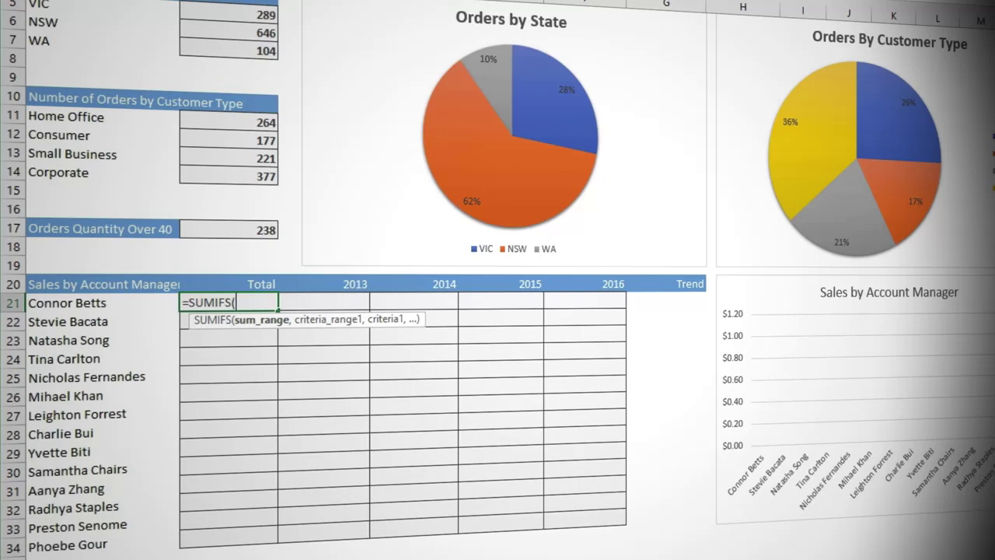
{"action": "type", "text": "tot"}
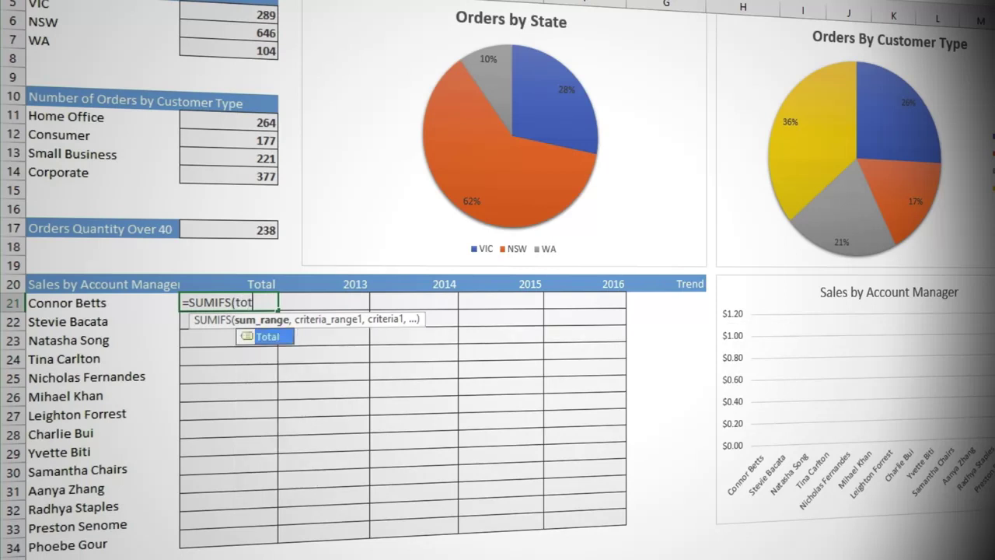
{"action": "key", "text": "Tab"}
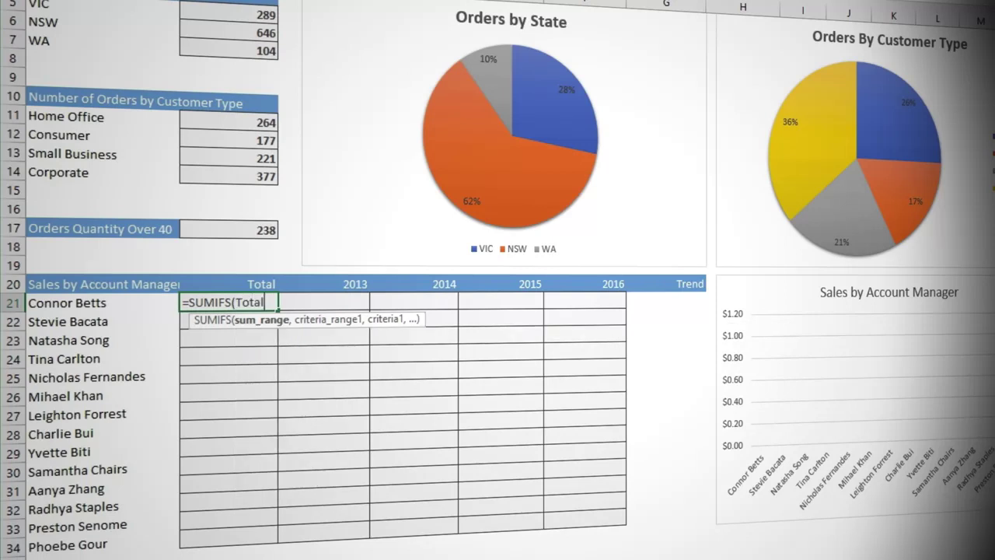
{"action": "type", "text": ","}
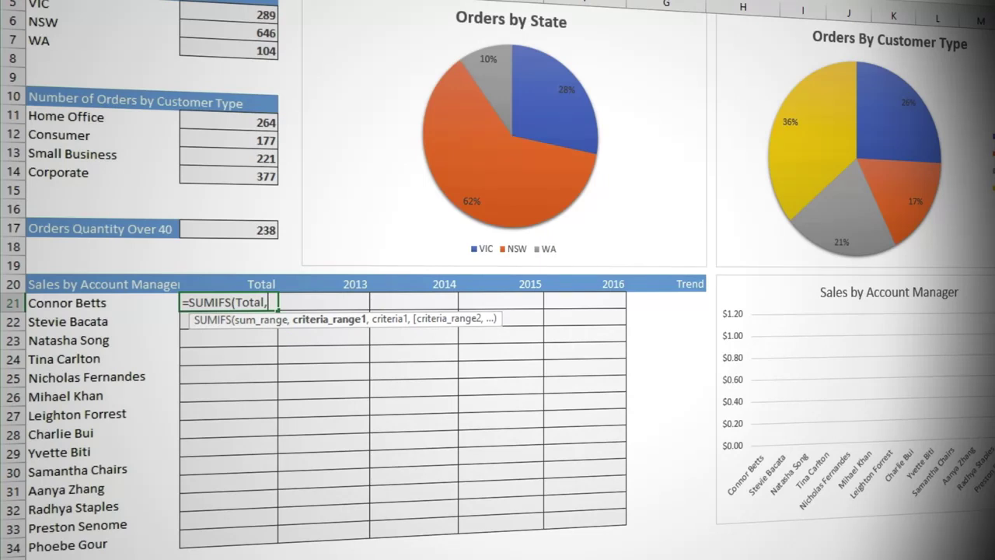
Complete the B21 formula with Account_Manager matched to A21, and fill it down the Total column to B34
{"action": "type", "text": "ac"}
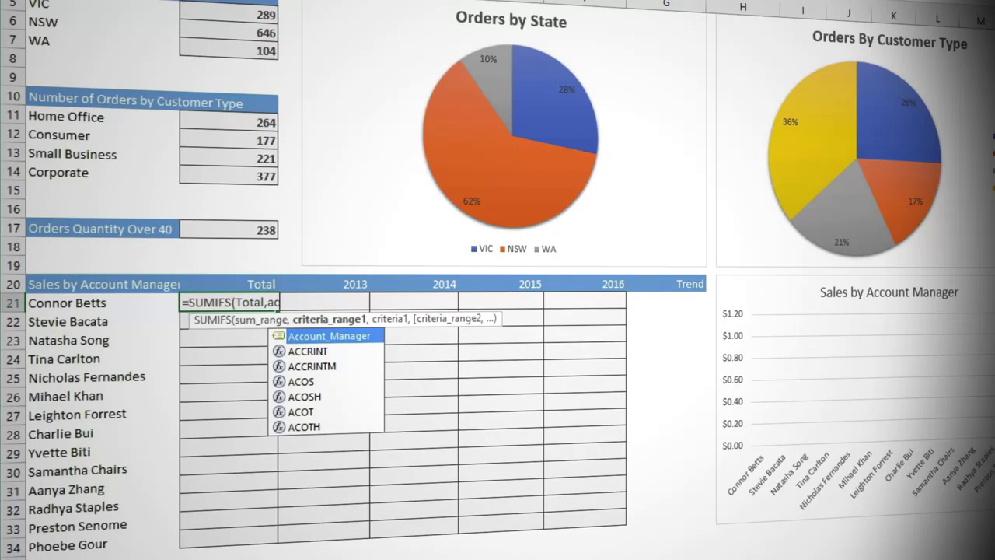
{"action": "key", "text": "Tab"}
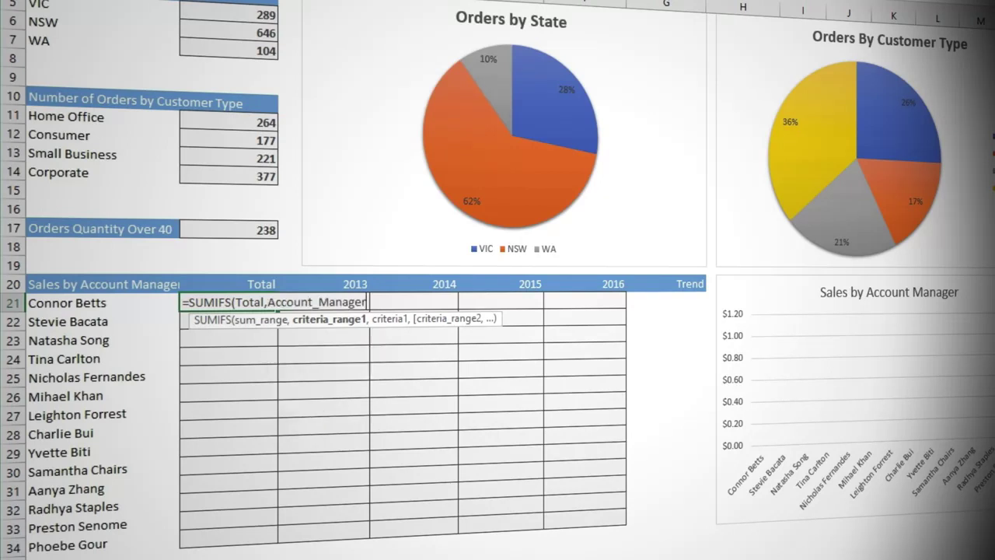
{"action": "type", "text": ","}
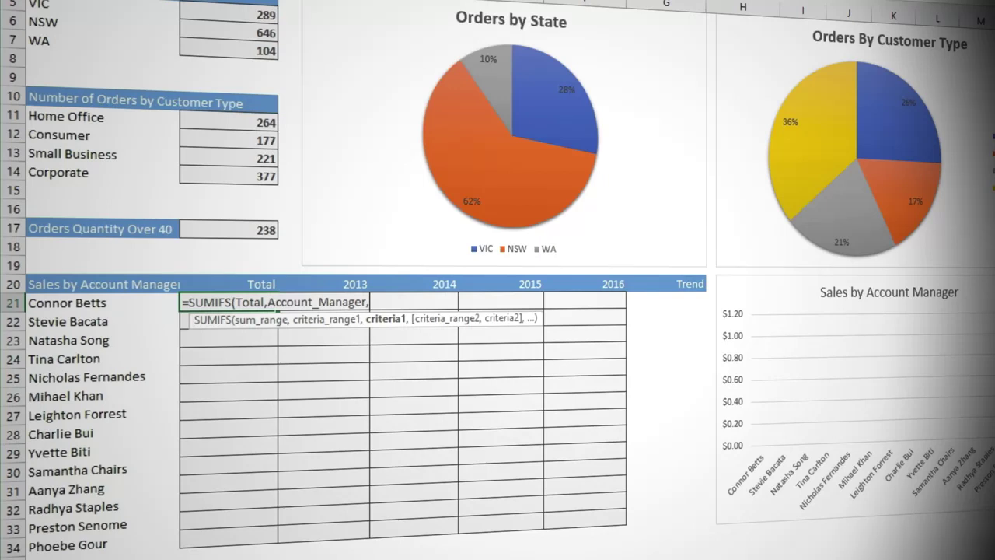
{"action": "left_click", "coordinate": [124, 304]}
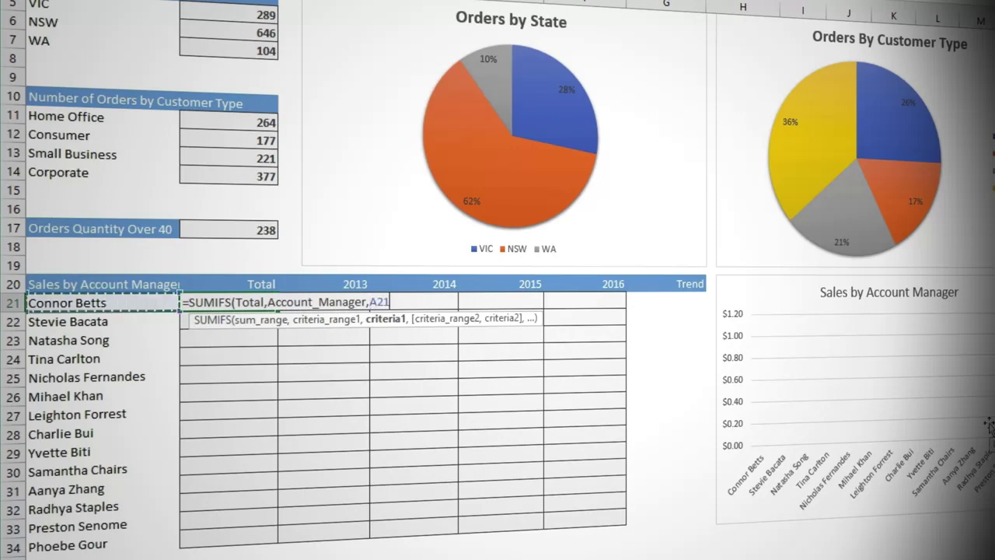
{"action": "key", "text": "ctrl+Return"}
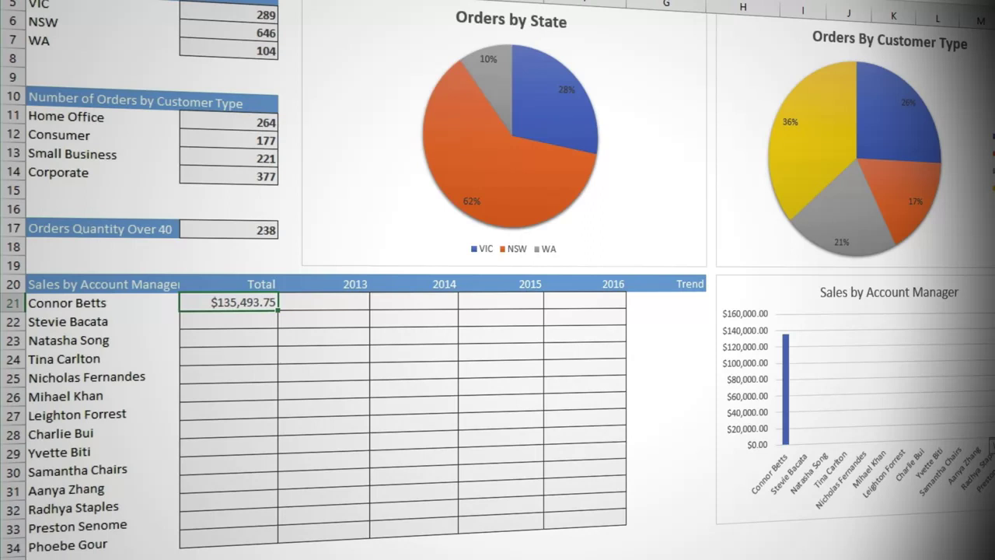
{"action": "double_click", "coordinate": [279, 311]}
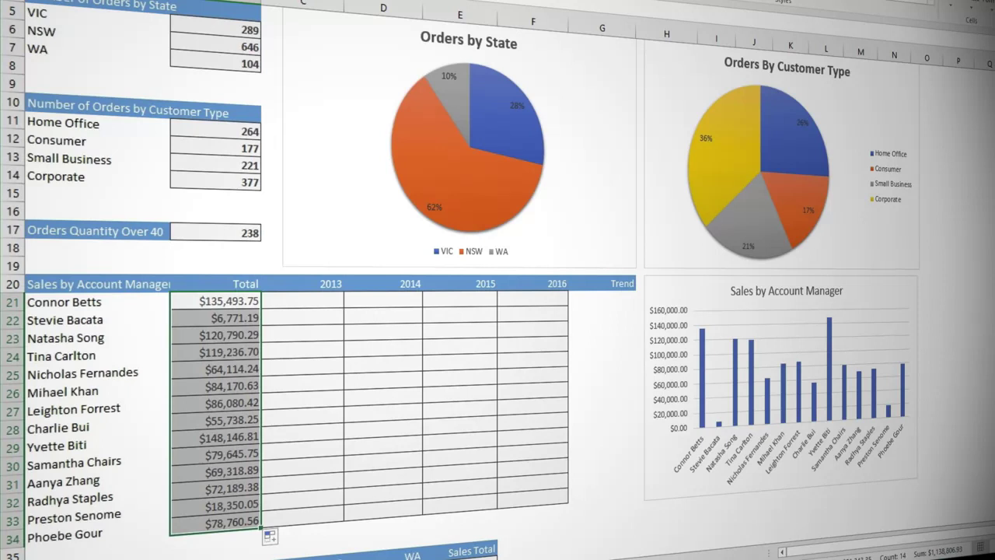
{"action": "left_click", "coordinate": [964, 517]}
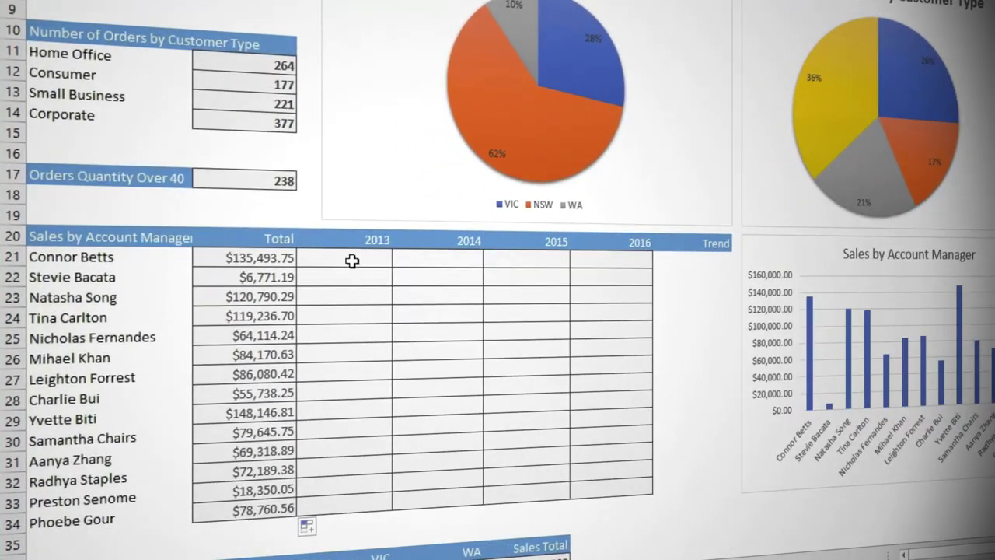
Start a SUMIFS formula in cell C21 under 2013, with Total as the sum range
{"action": "left_click", "coordinate": [352, 261]}
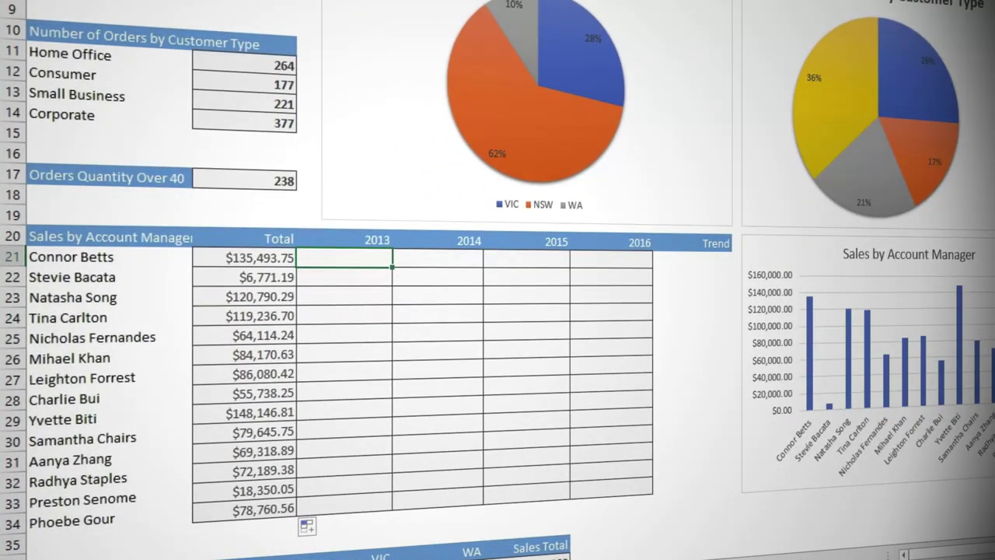
{"action": "type", "text": "=SUM"}
{"action": "key", "text": "Down"}
{"action": "key", "text": "Down"}
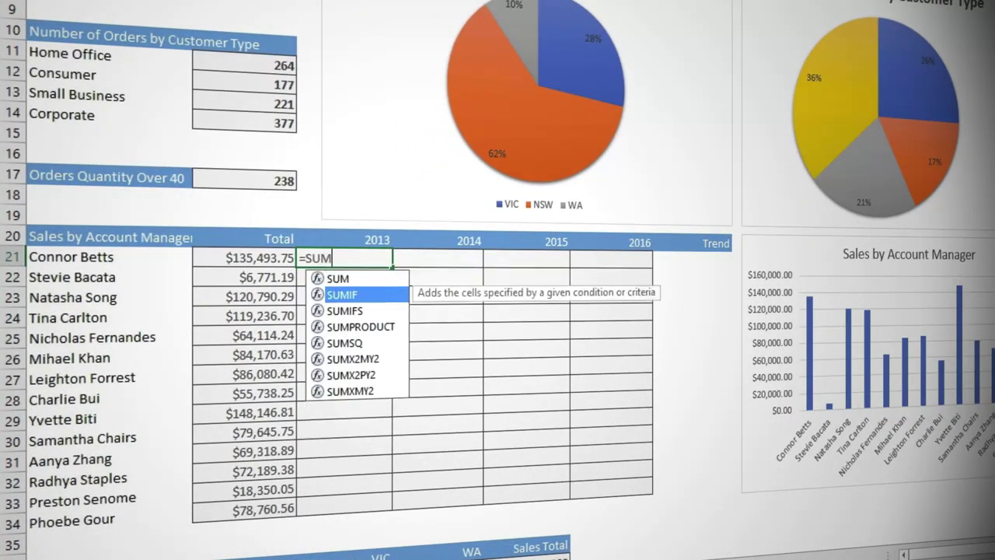
{"action": "key", "text": "Tab"}
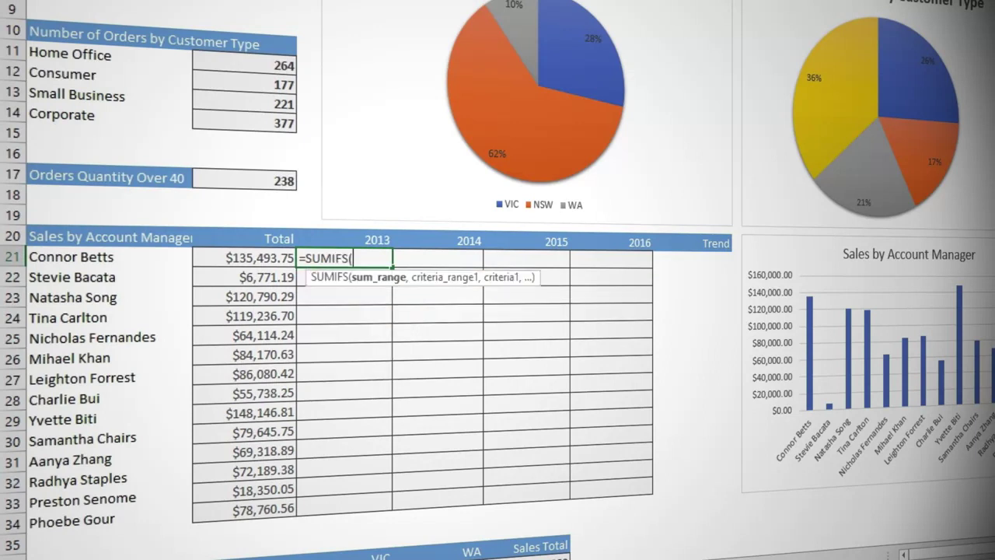
{"action": "type", "text": "Total,"}
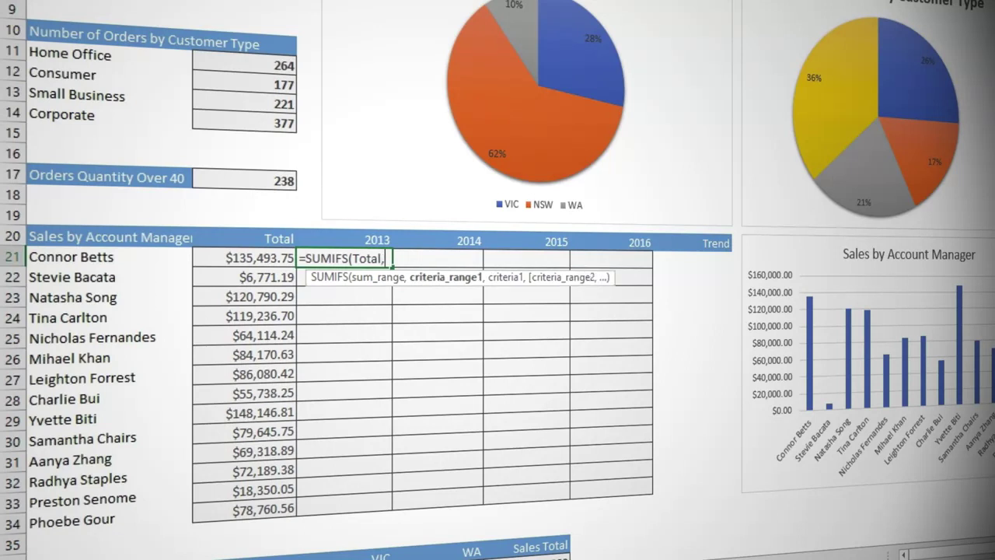
Add Account_Manager as the first criteria range of the C21 formula, with A21 as its criterion
{"action": "type", "text": "ac"}
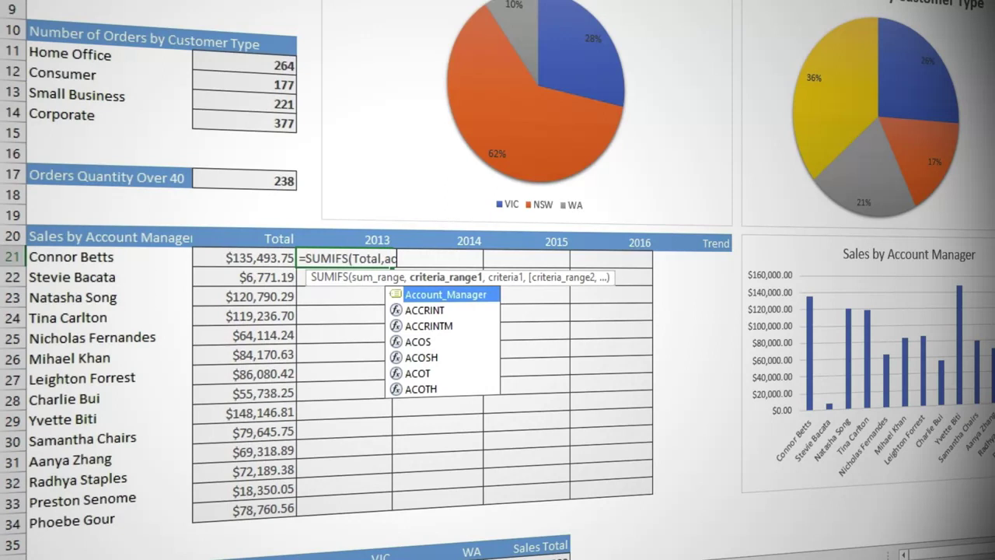
{"action": "key", "text": "Tab"}
{"action": "type", "text": ","}
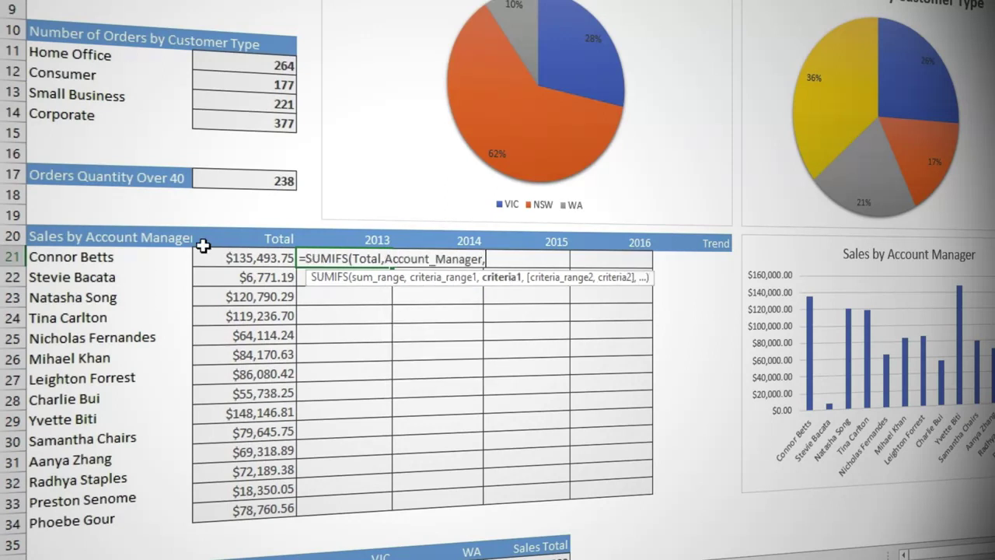
{"action": "left_click", "coordinate": [133, 257]}
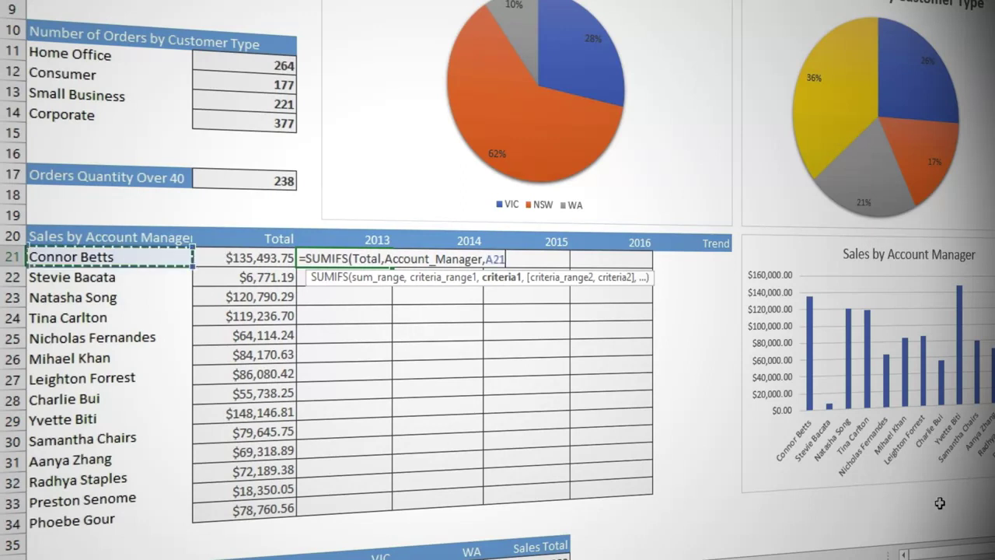
{"action": "type", "text": ","}
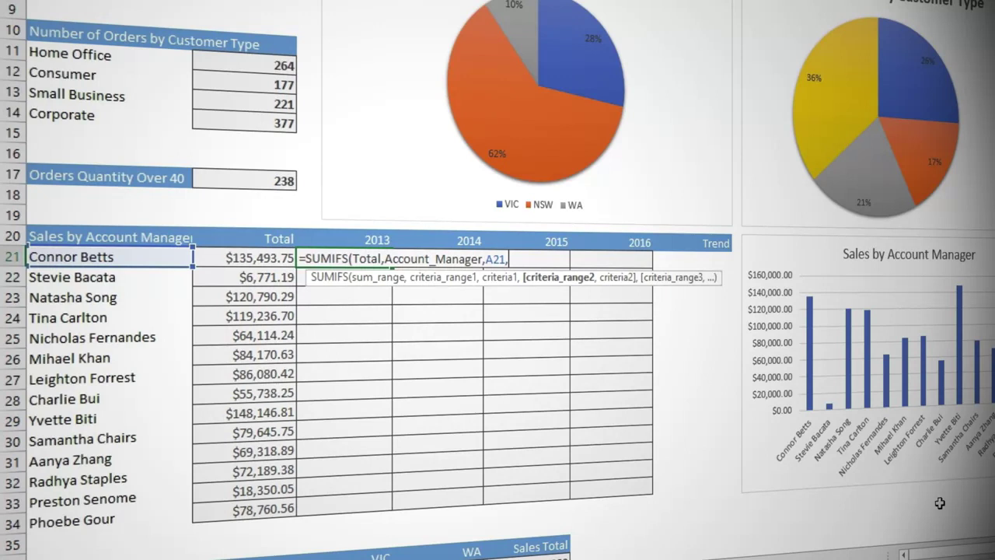
Complete the C21 formula with Order_Year matched to C20, and fill it across the year columns through F34
{"action": "type", "text": "ord"}
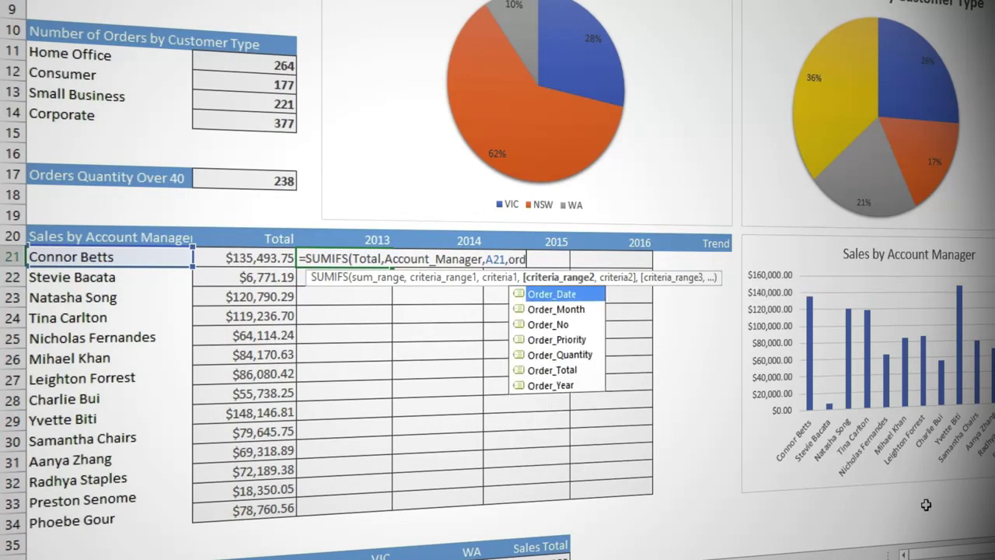
{"action": "left_click", "coordinate": [563, 389]}
{"action": "double_click", "coordinate": [560, 387]}
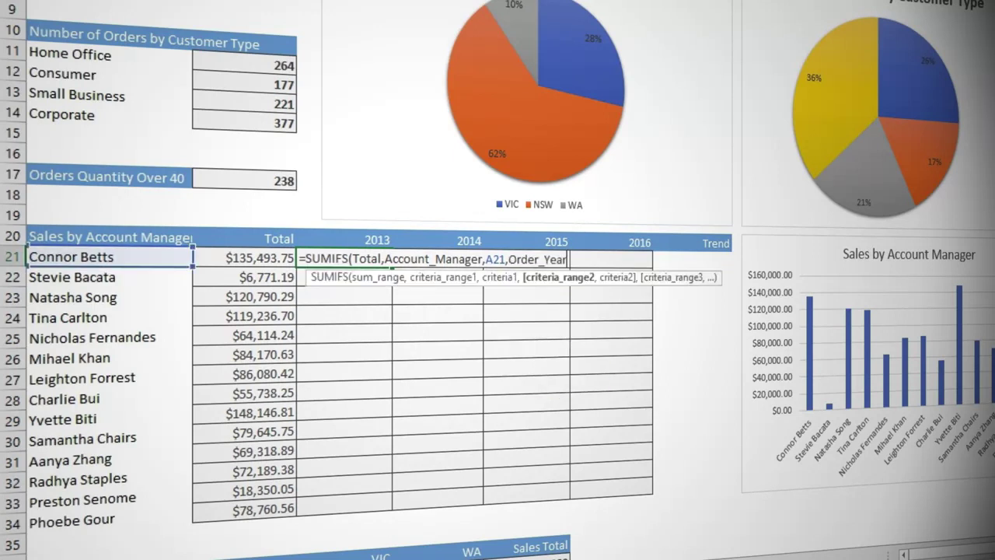
{"action": "type", "text": ","}
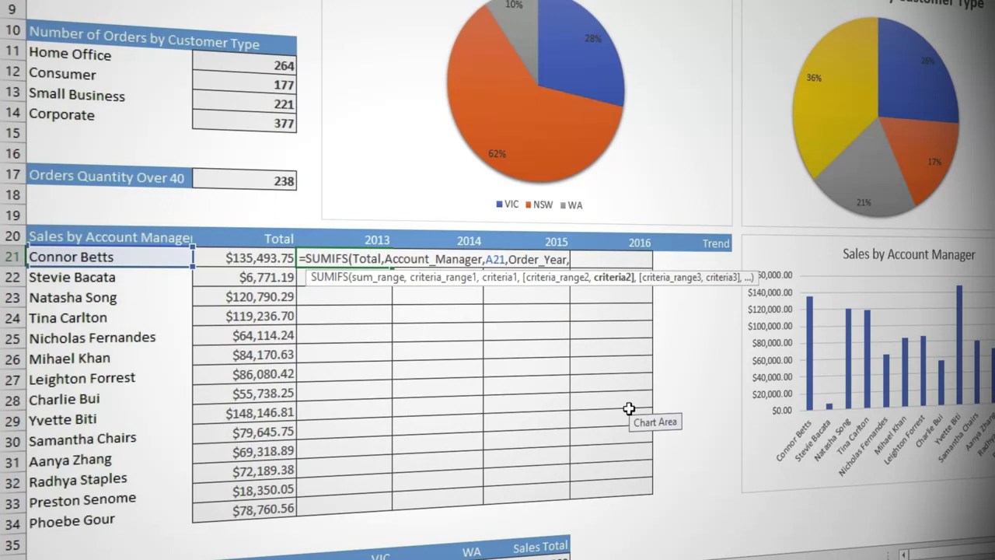
{"action": "left_click", "coordinate": [360, 240]}
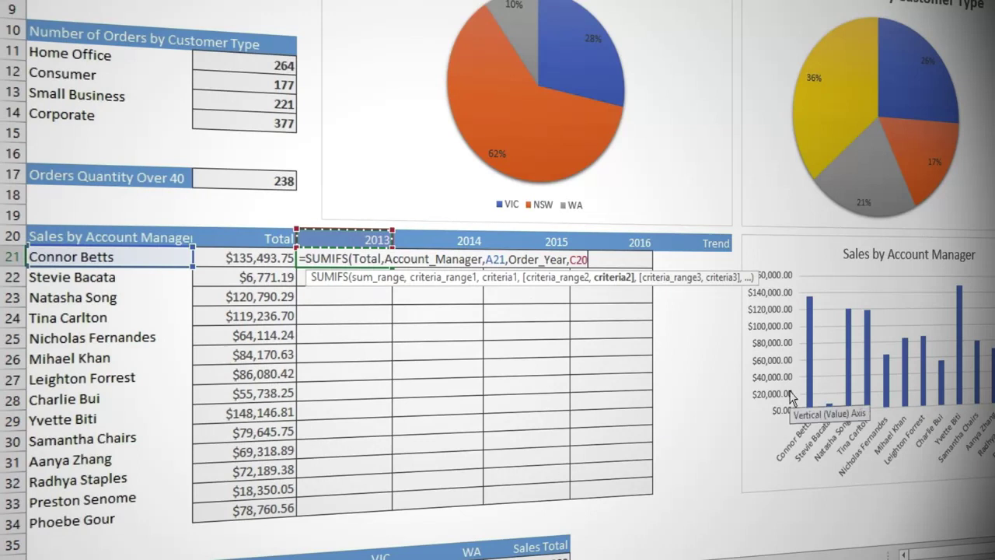
{"action": "key", "text": "ctrl+Return"}
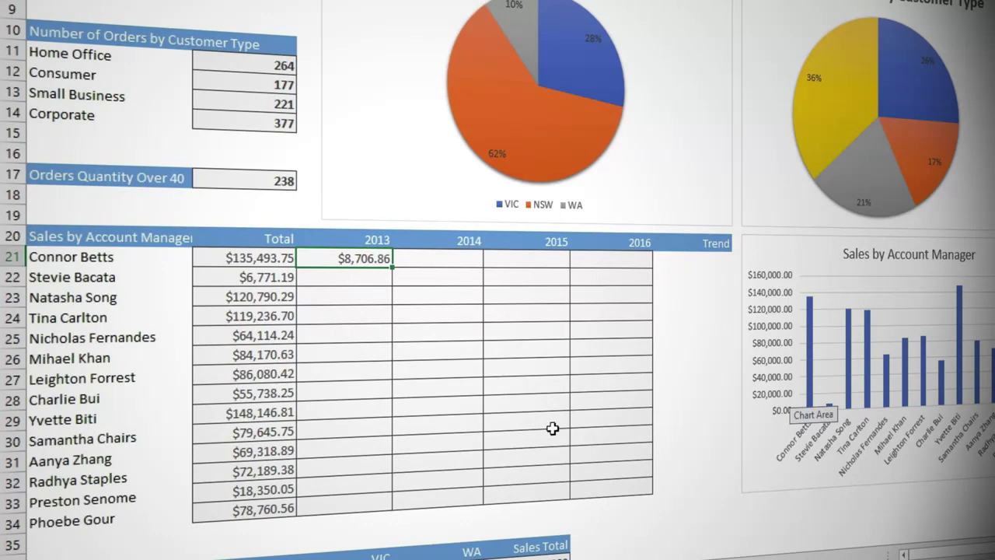
{"action": "left_click_drag", "start_coordinate": [391, 267], "coordinate": [647, 494]}
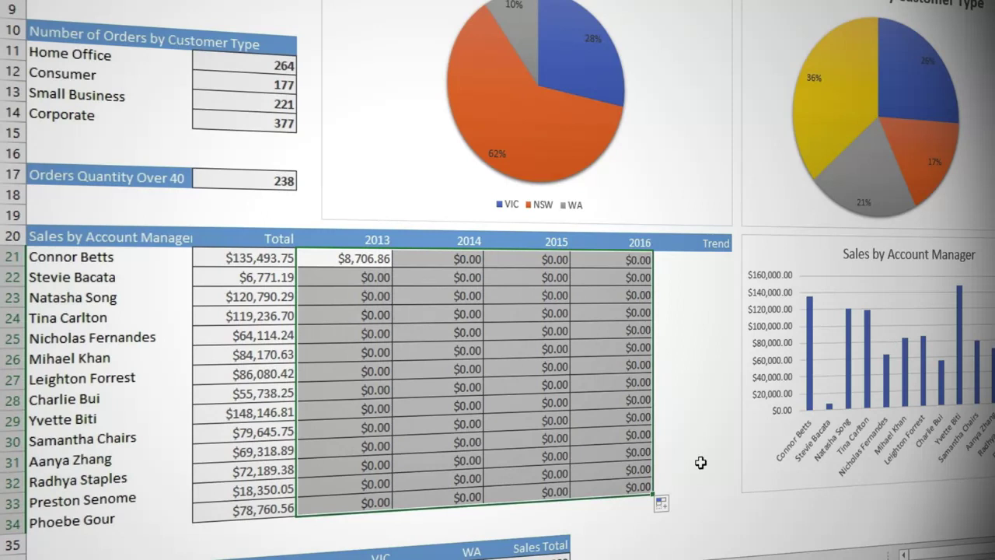
{"action": "left_click", "coordinate": [701, 463]}
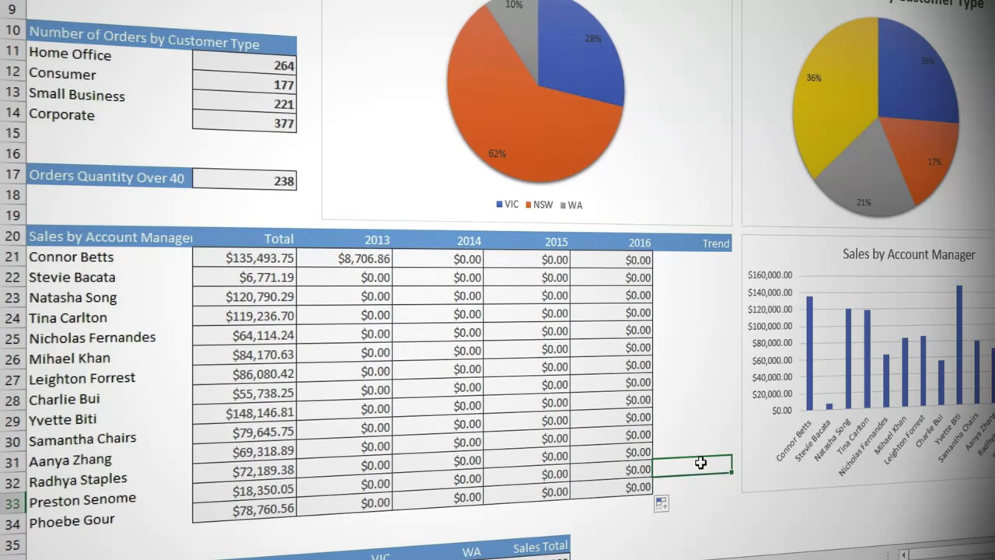
In the C21 formula, lock the column of the account manager reference so it reads $A21
{"action": "left_click", "coordinate": [345, 257]}
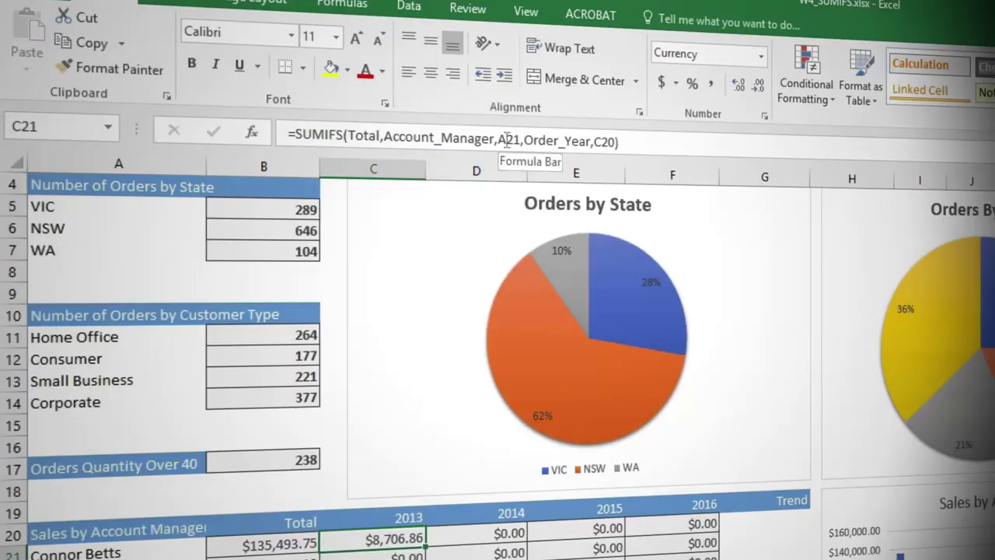
{"action": "left_click", "coordinate": [505, 139]}
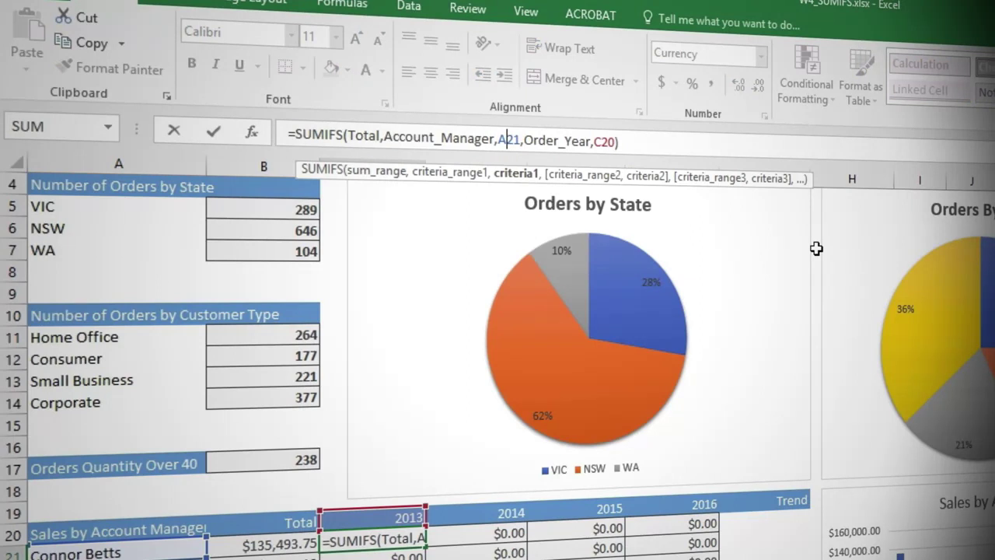
{"action": "key", "text": "F4"}
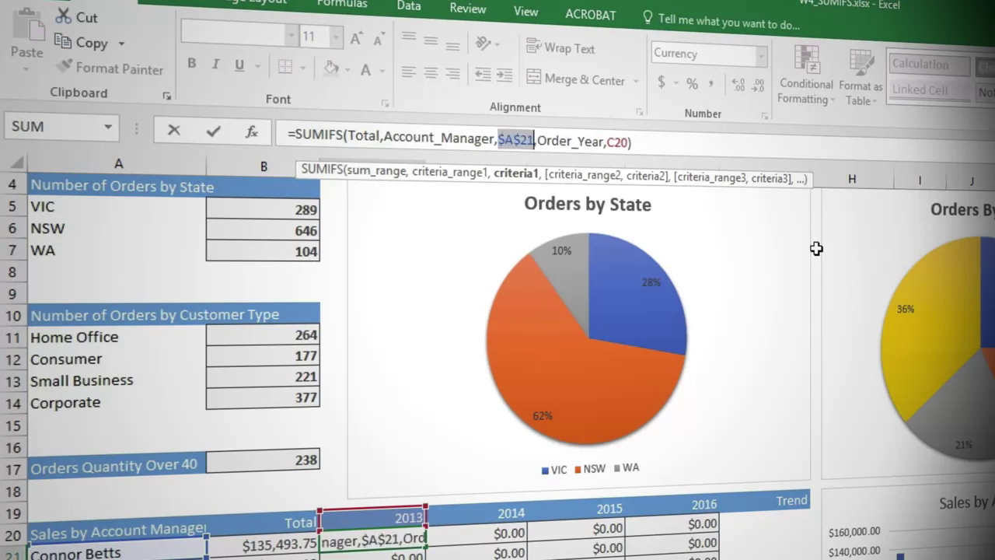
{"action": "key", "text": "F4"}
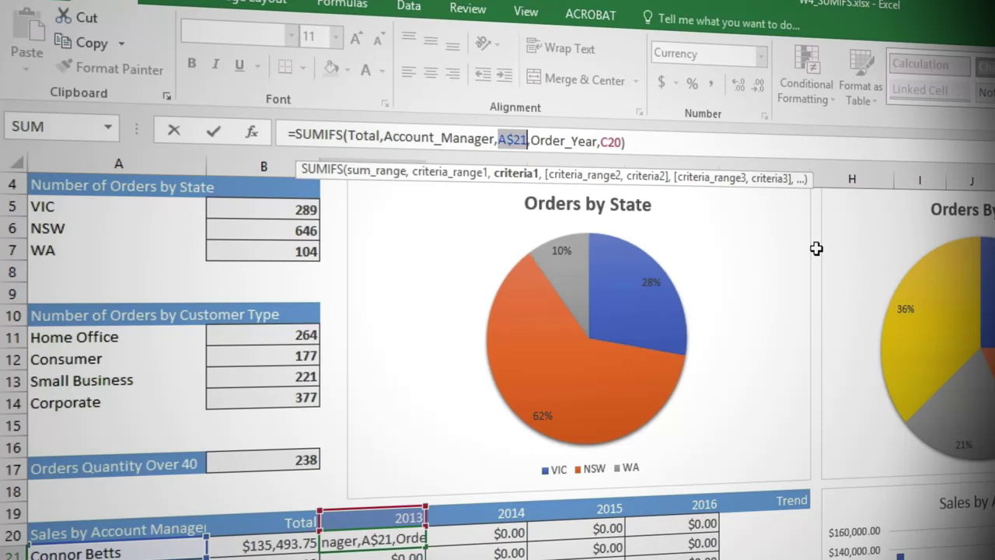
{"action": "key", "text": "F4"}
Lock the row of the year reference as C$20 in the C21 formula, and refill it through F34
{"action": "left_click", "coordinate": [607, 141]}
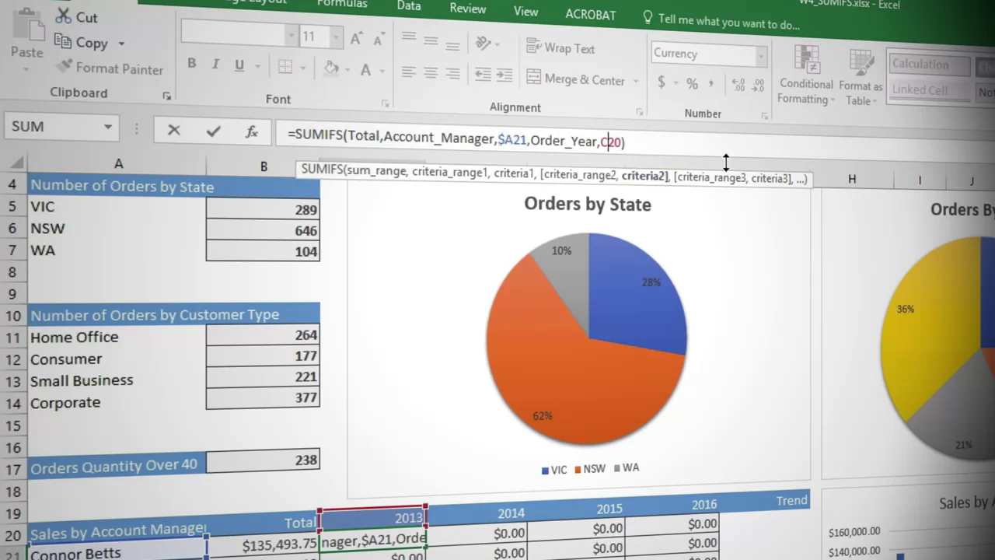
{"action": "key", "text": "F4"}
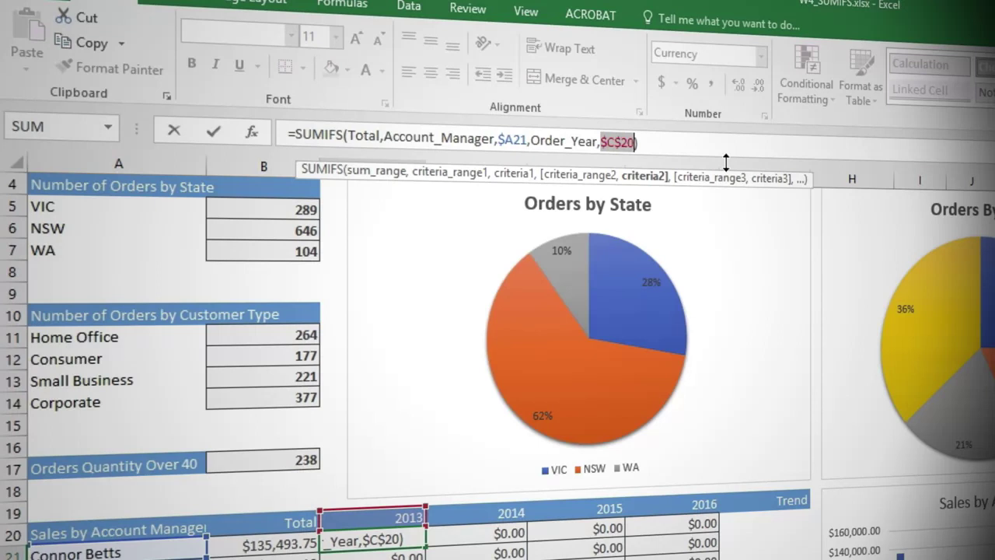
{"action": "key", "text": "F4"}
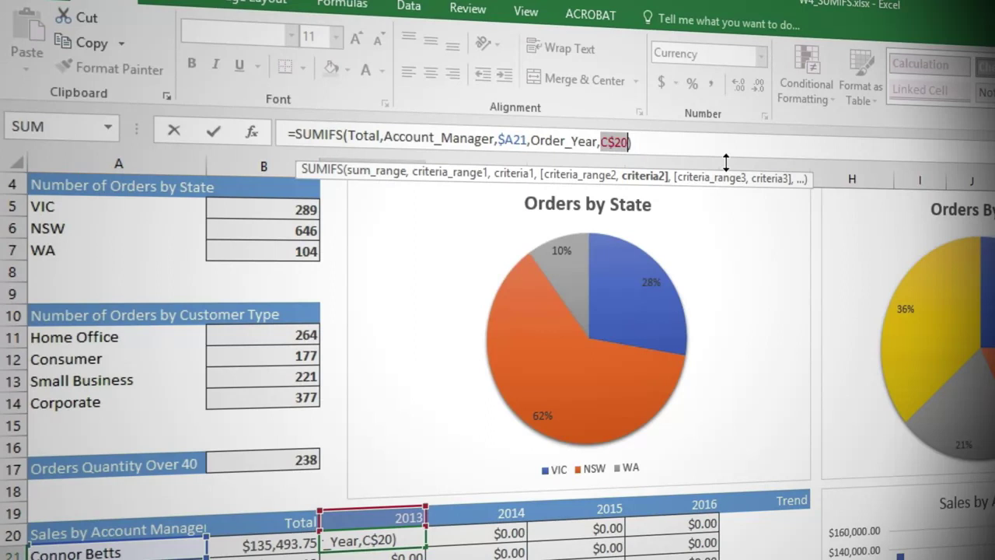
{"action": "key", "text": "Return"}
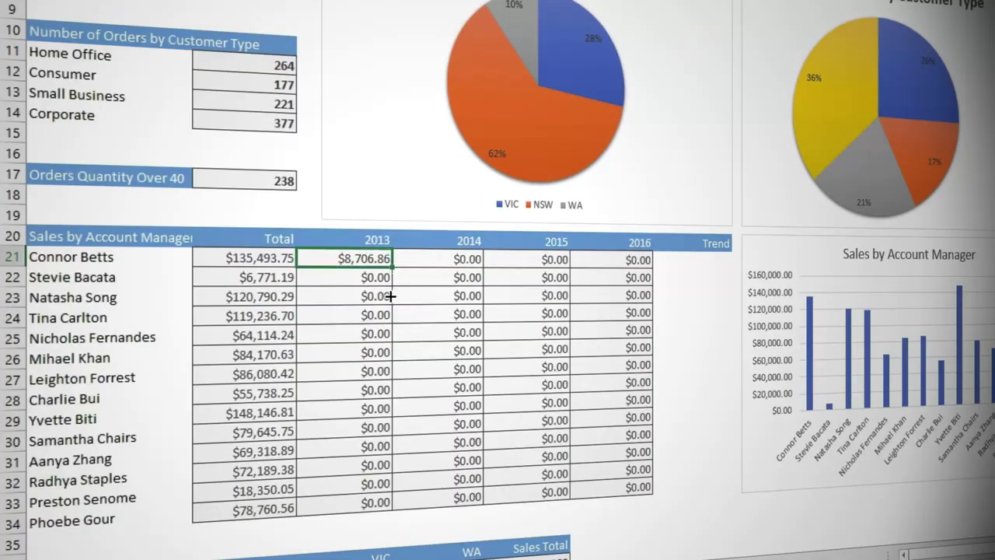
{"action": "left_click_drag", "start_coordinate": [390, 295], "coordinate": [678, 481]}
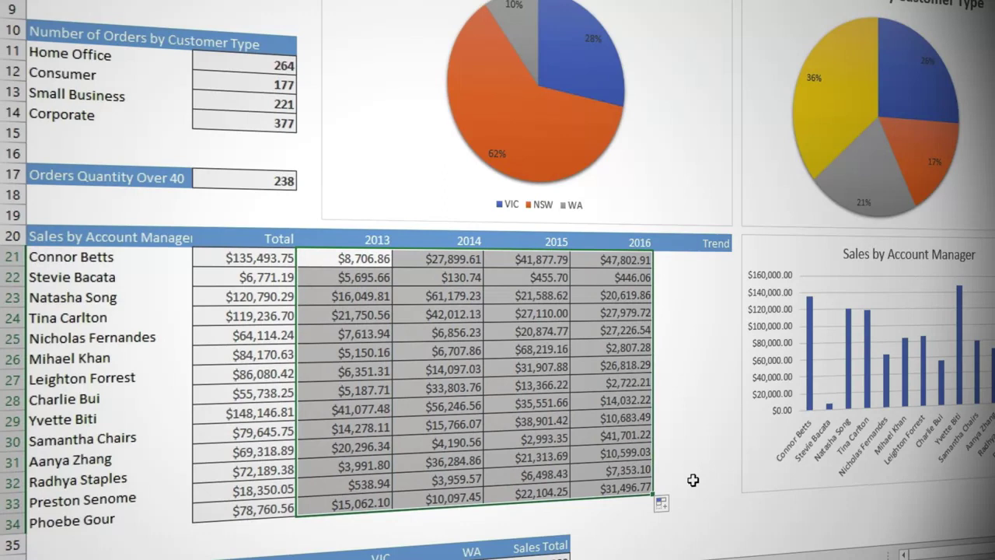
{"action": "left_click", "coordinate": [693, 481]}
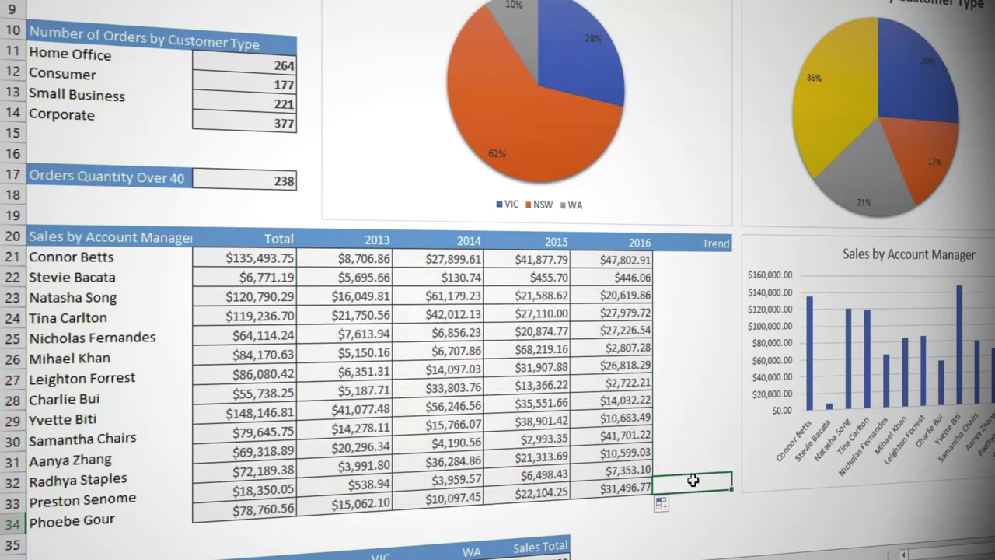